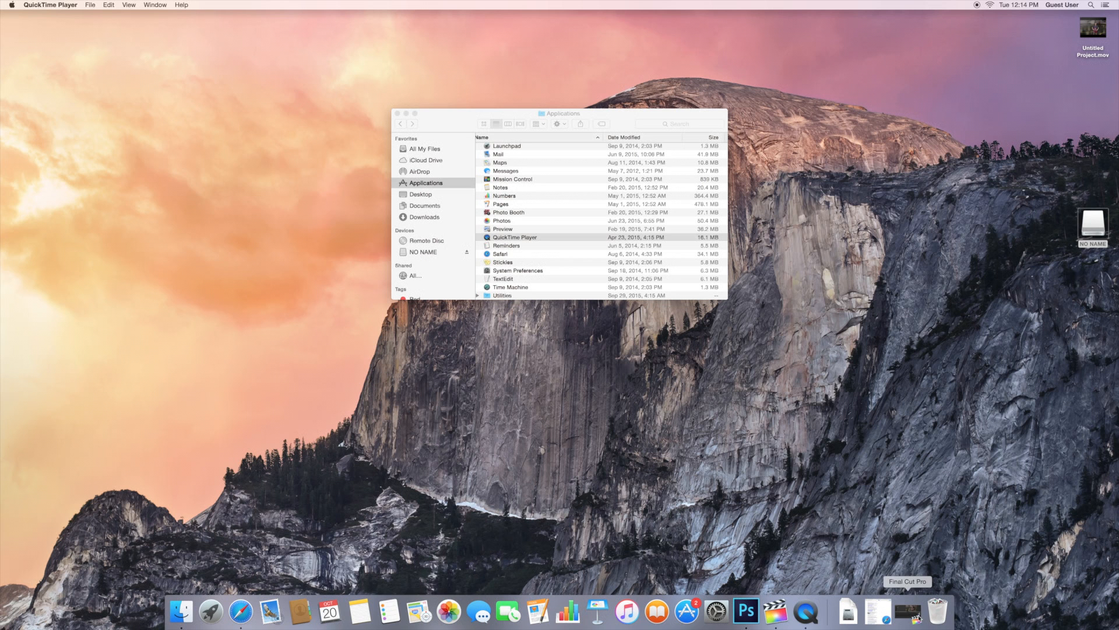
# Restore the minimized Final Cut Pro window from the Dock
pyautogui.click(917, 617)
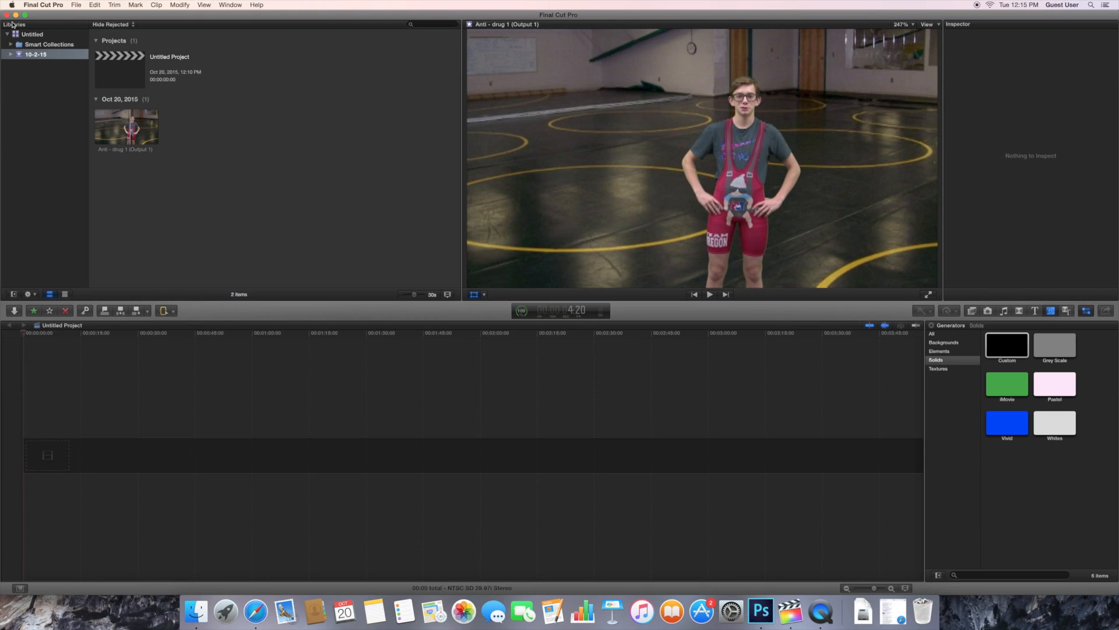
# Add the Anti - drug 1 wrestling clip to the Untitled Project timeline, play it, then rewind
pyautogui.click(148, 139)
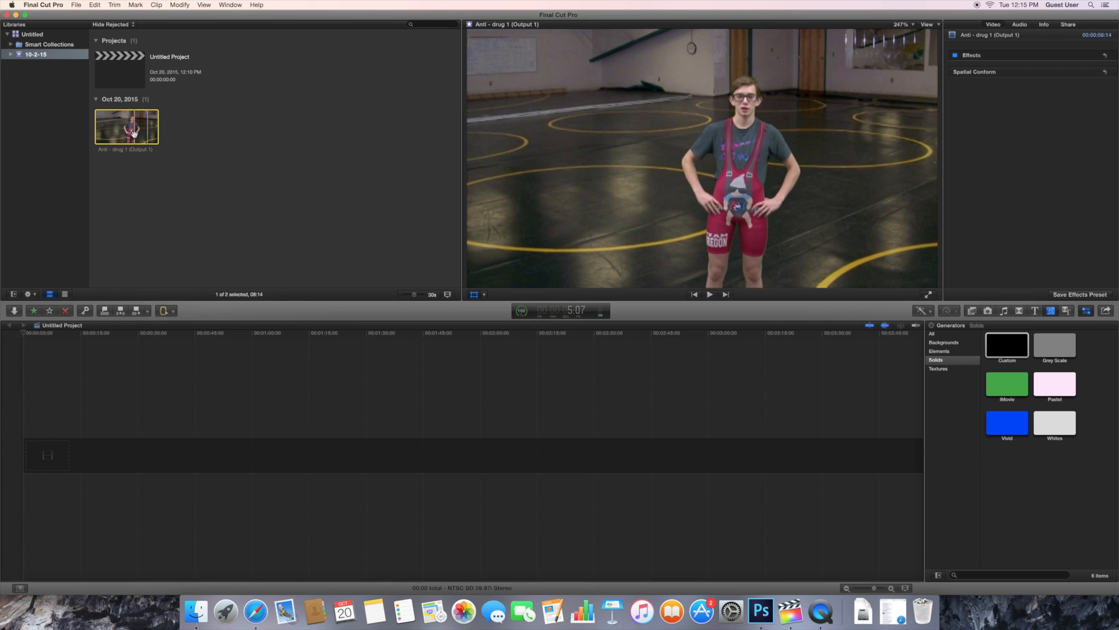
pyautogui.moveTo(138, 136); pyautogui.dragTo(68, 462)
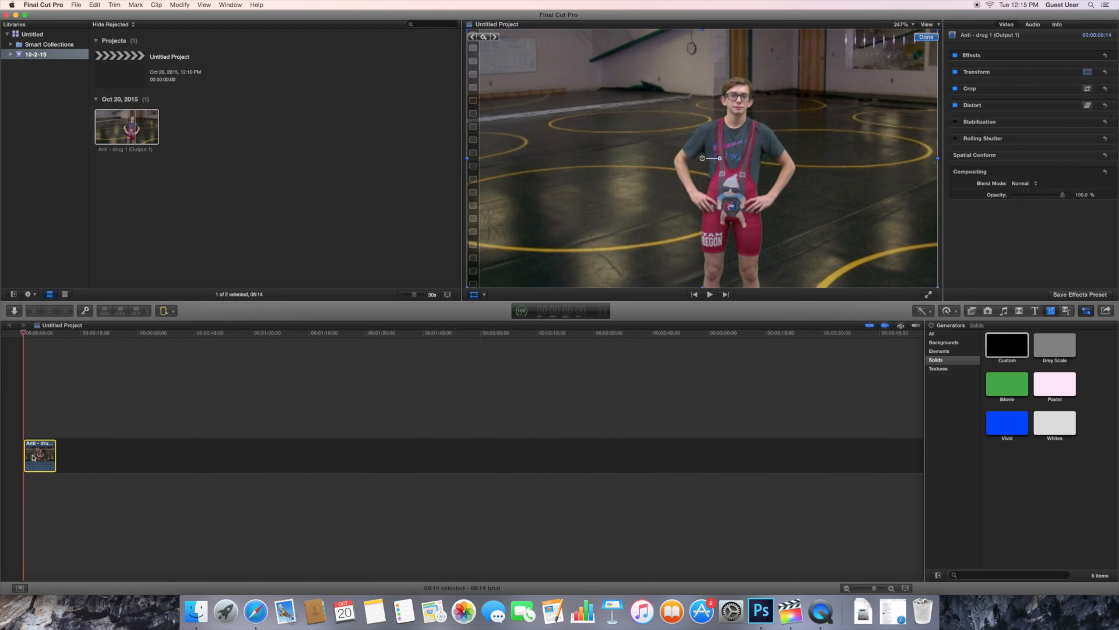
pyautogui.press('space')
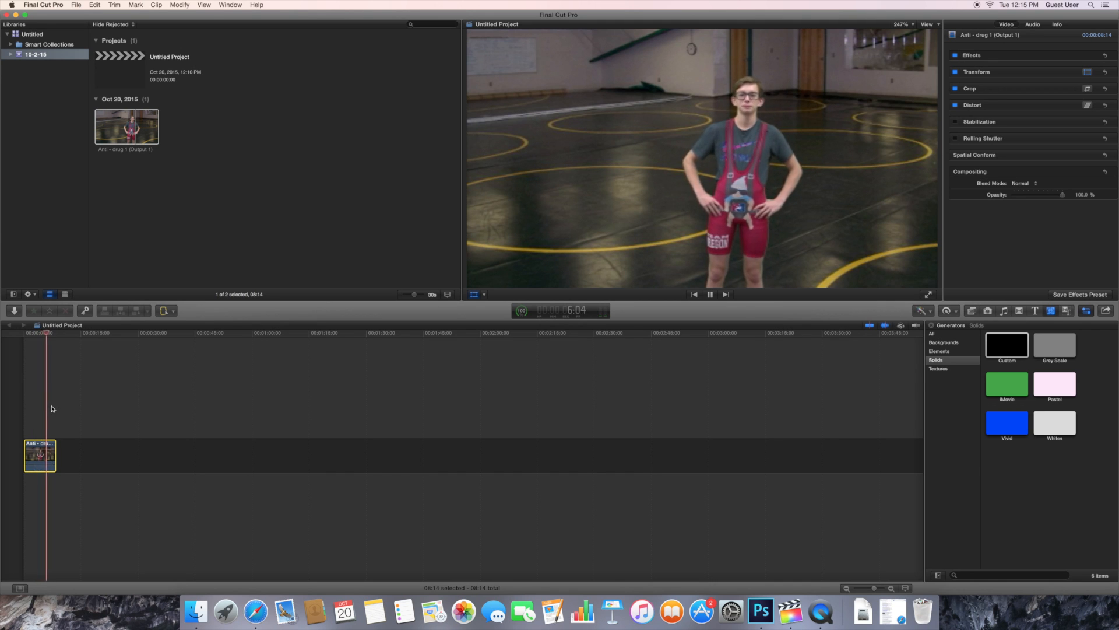
pyautogui.press('space')
pyautogui.moveTo(49, 334); pyautogui.dragTo(15, 339)
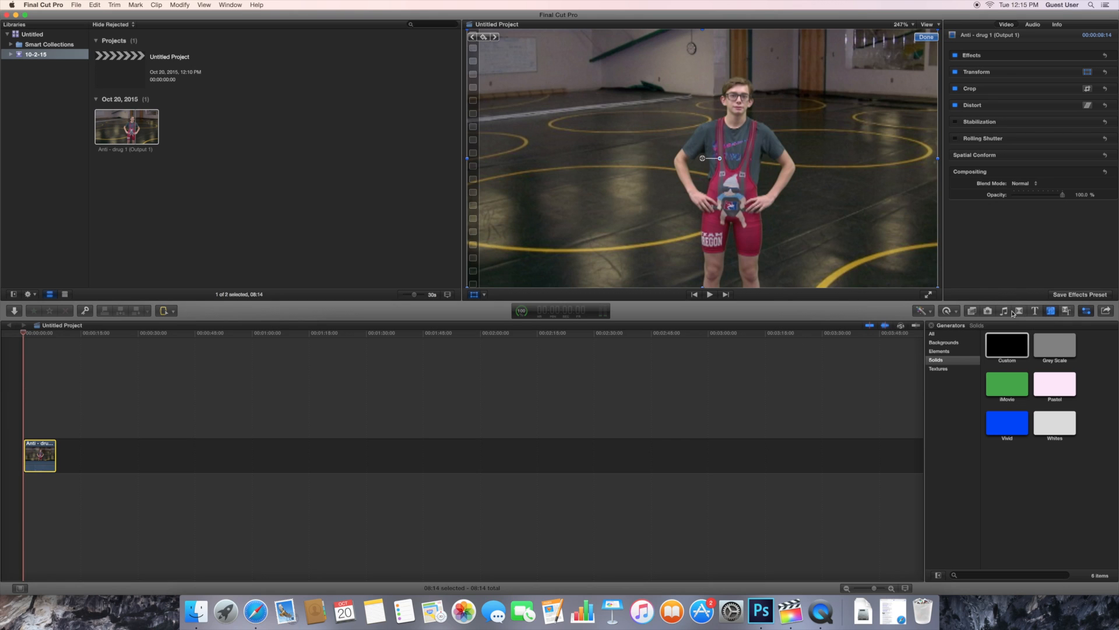
# Place a Custom solid from Generators > Solids above the wrestling clip
pyautogui.click(1050, 312)
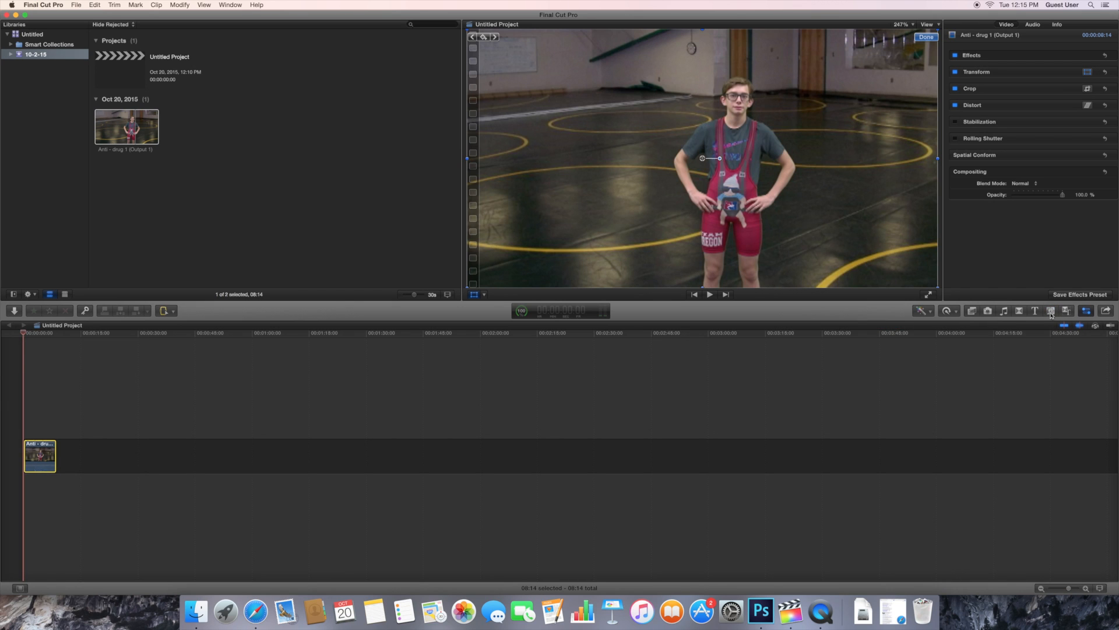
pyautogui.click(1051, 311)
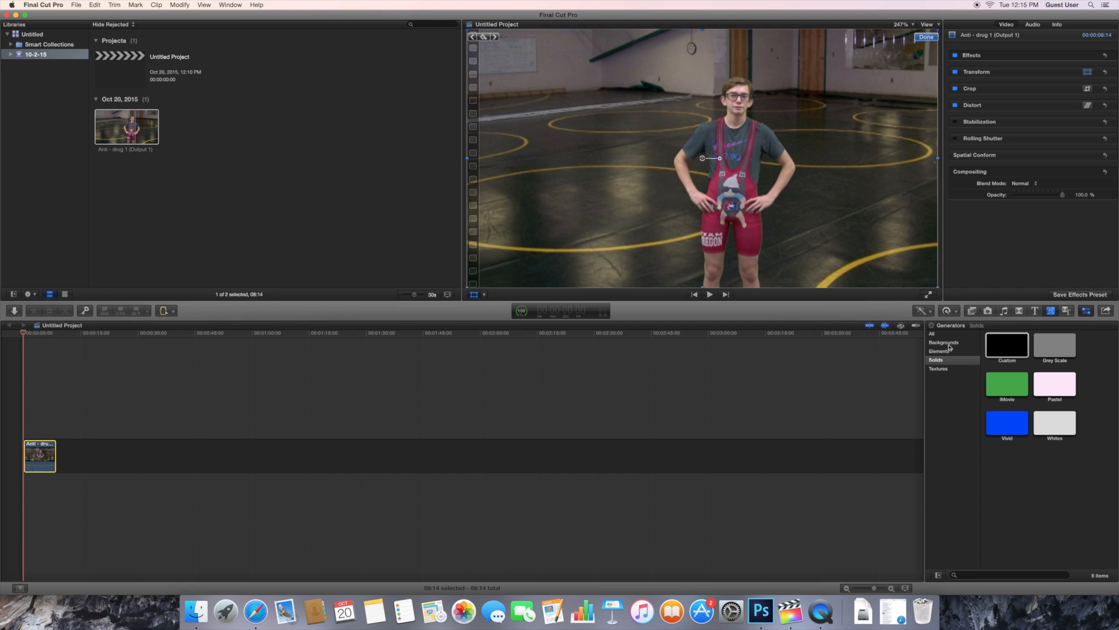
pyautogui.click(932, 334)
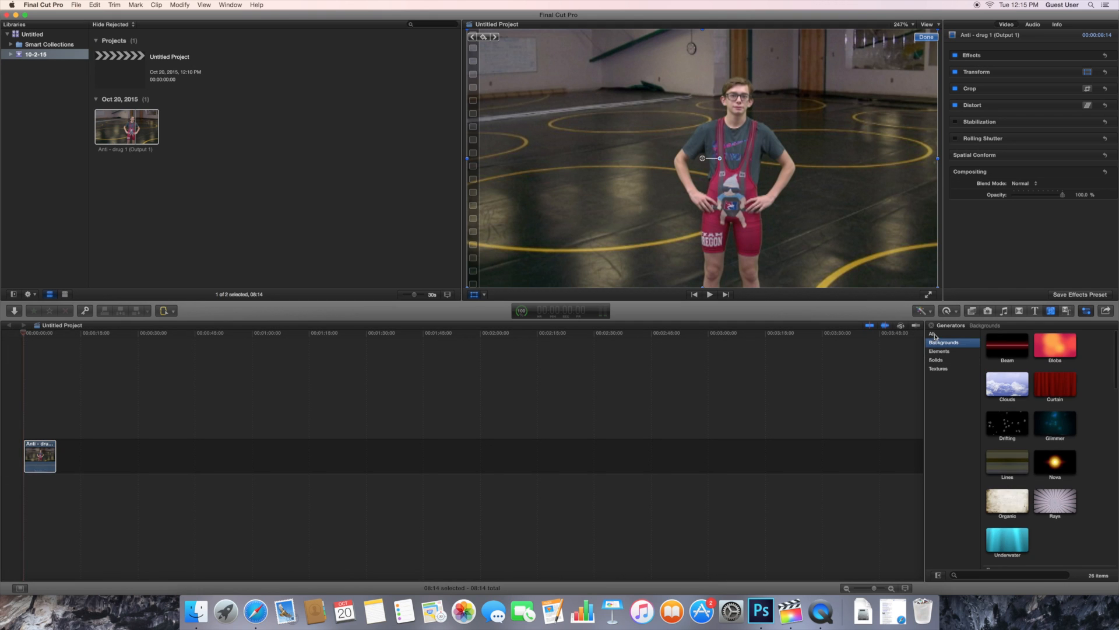
pyautogui.click(940, 360)
pyautogui.moveTo(999, 361); pyautogui.dragTo(56, 419)
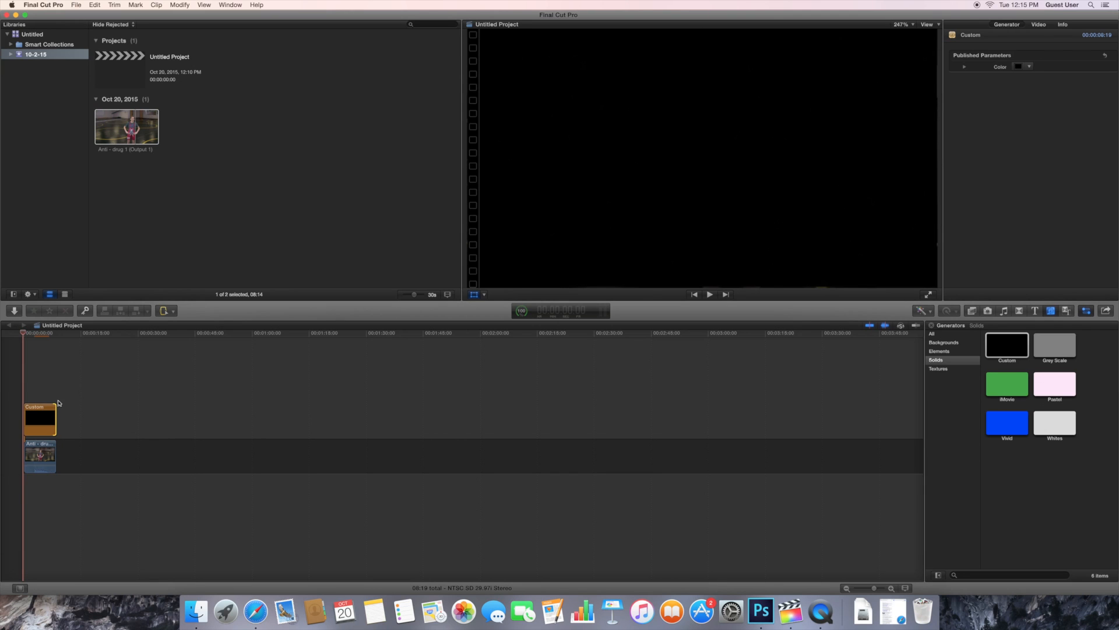
# Make the Custom solid red by raising its Red value to 0.79
pyautogui.click(43, 422)
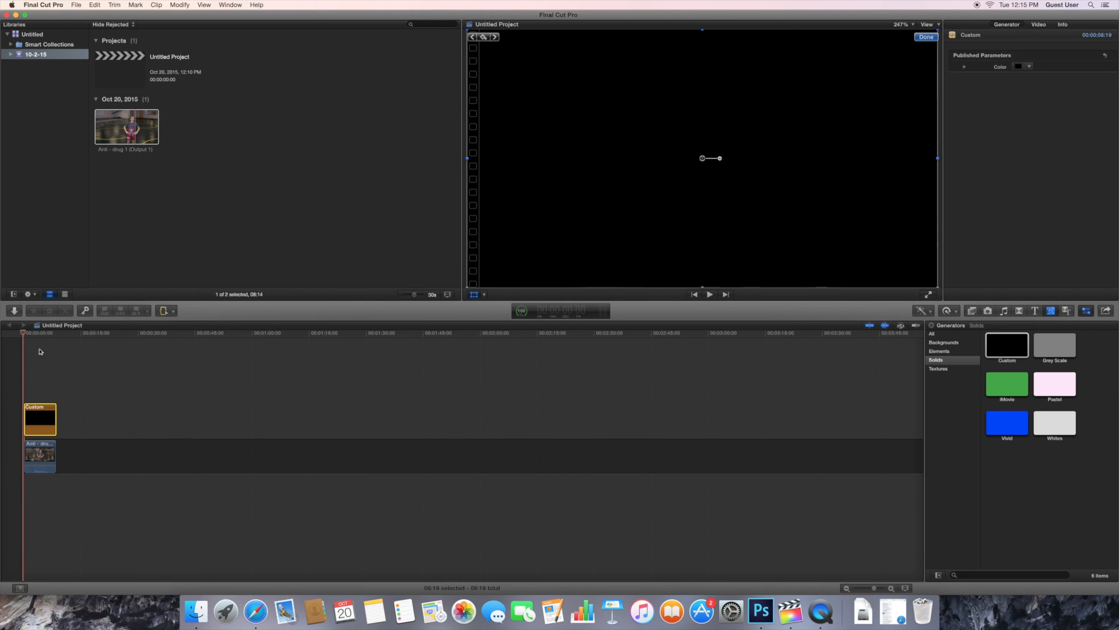
pyautogui.moveTo(24, 333); pyautogui.dragTo(46, 344)
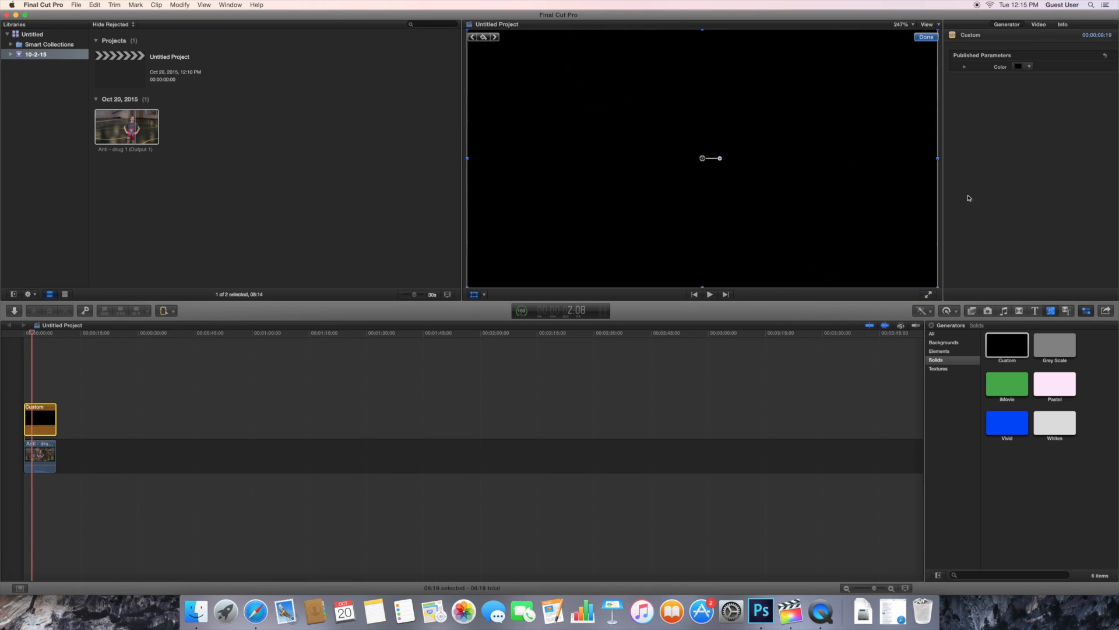
pyautogui.click(1010, 24)
pyautogui.click(1029, 67)
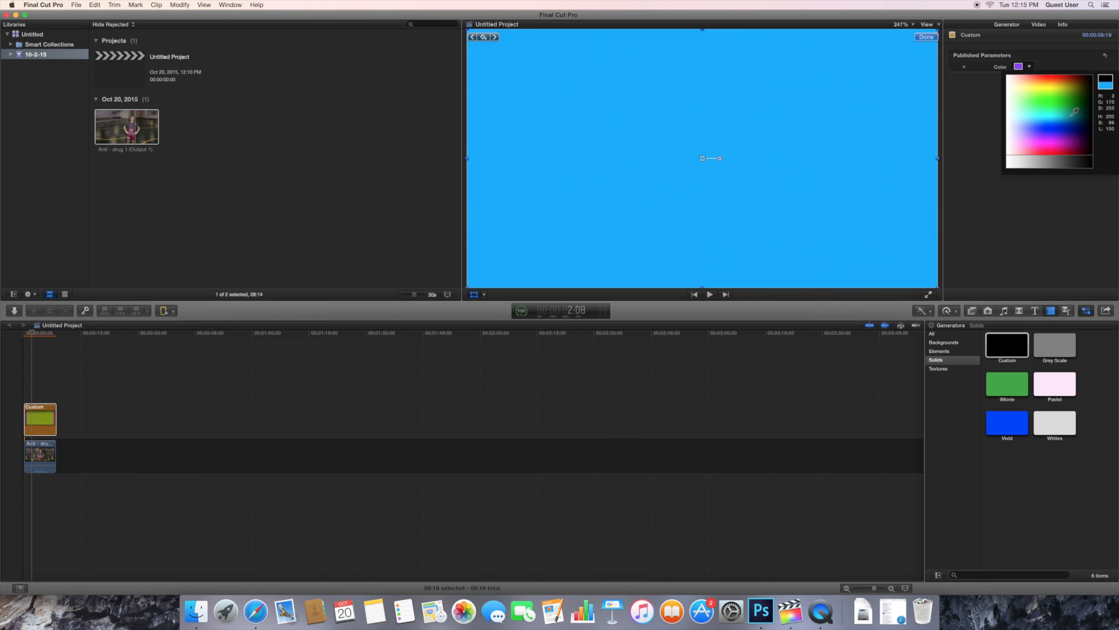
pyautogui.click(902, 72)
pyautogui.click(965, 68)
pyautogui.moveTo(1014, 81); pyautogui.dragTo(1056, 85)
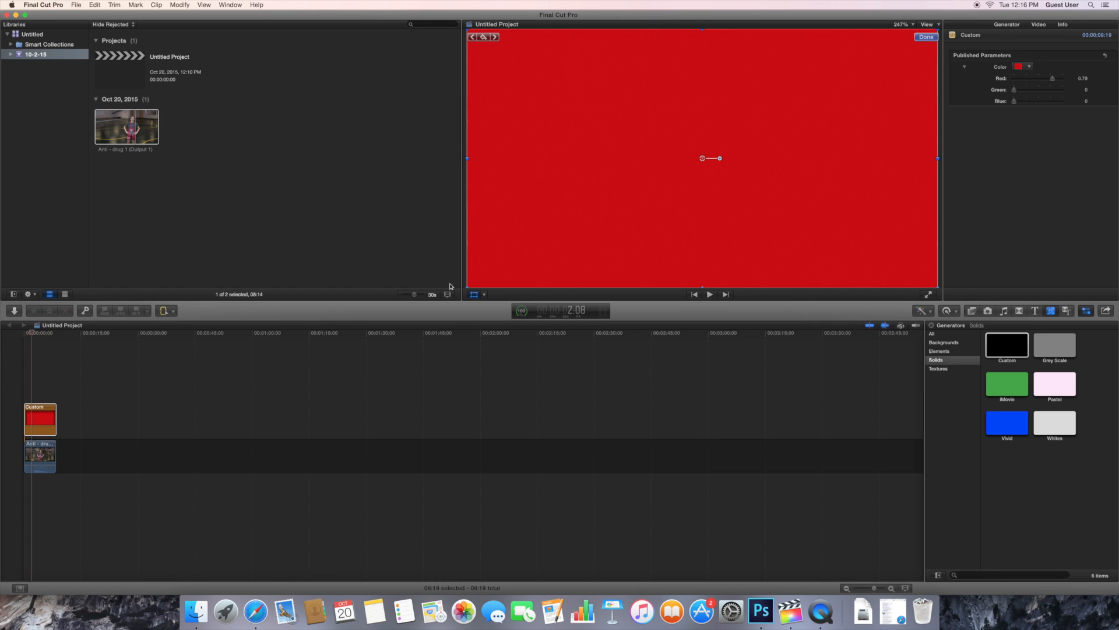
# Squash and narrow the red solid into a thin bar at the lower left of the frame
pyautogui.moveTo(467, 285); pyautogui.dragTo(583, 160)
pyautogui.moveTo(702, 132); pyautogui.dragTo(703, 142)
pyautogui.moveTo(817, 159); pyautogui.dragTo(558, 266)
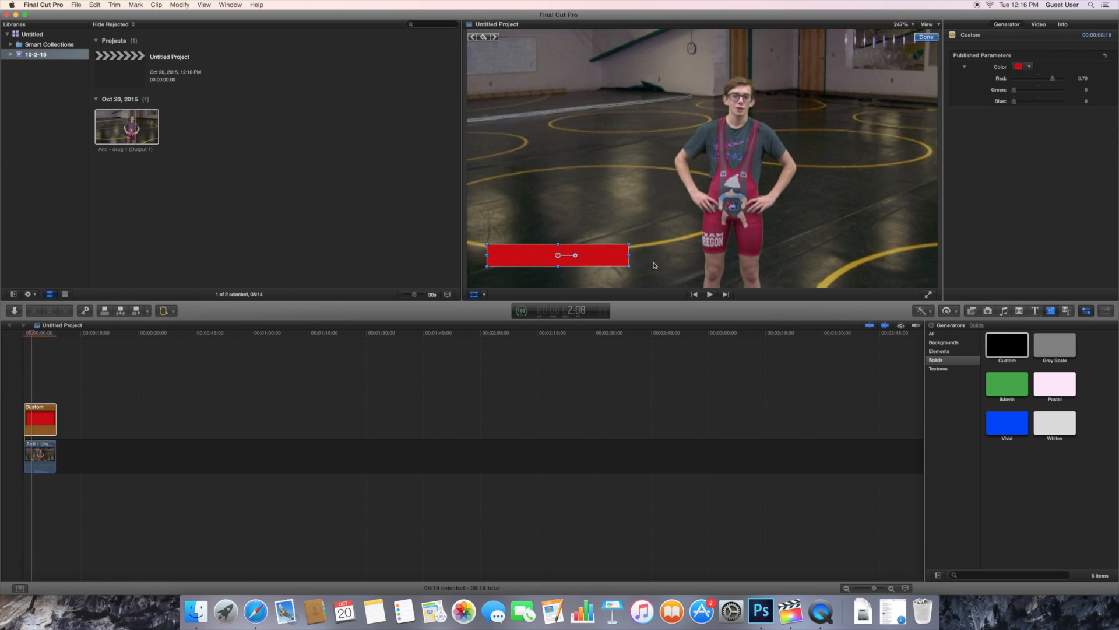
pyautogui.moveTo(629, 257)
pyautogui.mouseDown()
pyautogui.moveTo(654, 257)
pyautogui.moveTo(621, 263)
pyautogui.mouseUp()
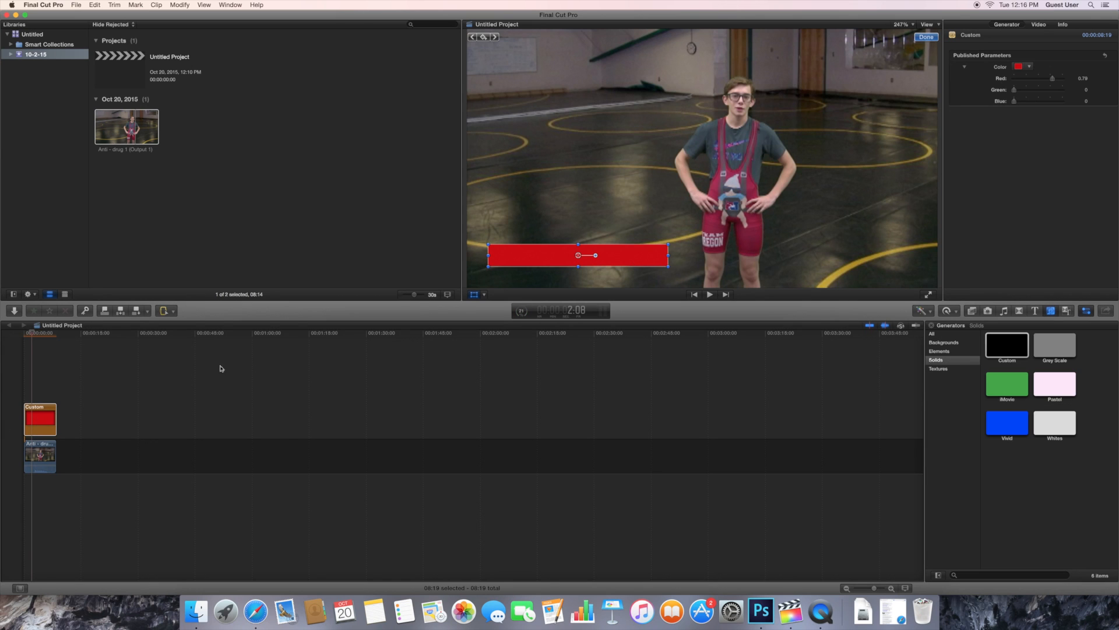
# Add a Basic Title above the red bar, trimmed to match the other clips
pyautogui.click(1035, 310)
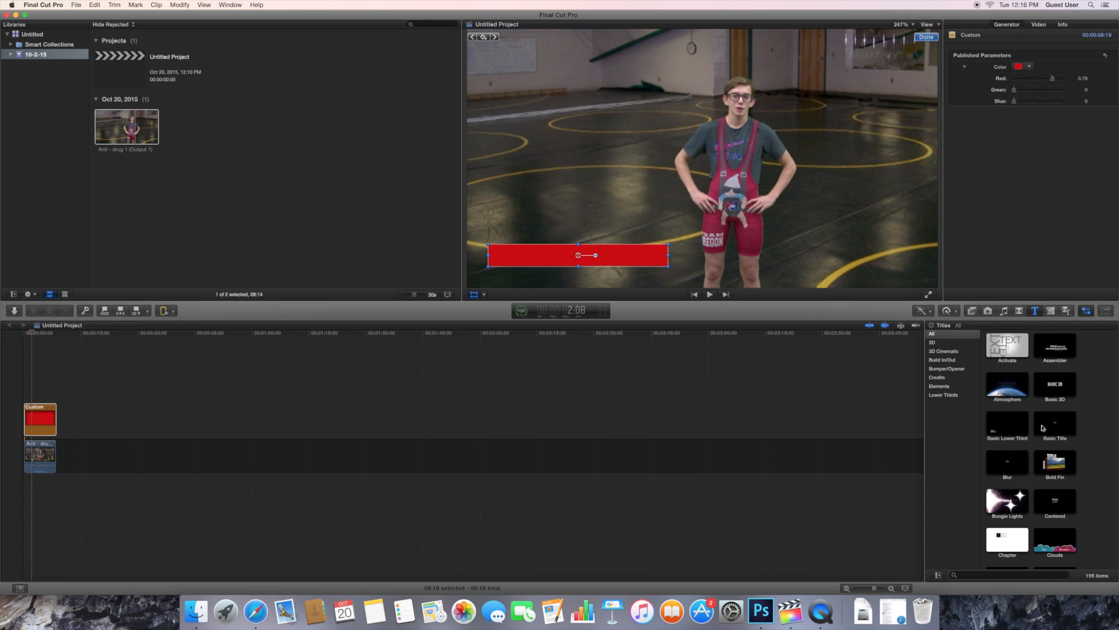
pyautogui.moveTo(1069, 429); pyautogui.dragTo(26, 393)
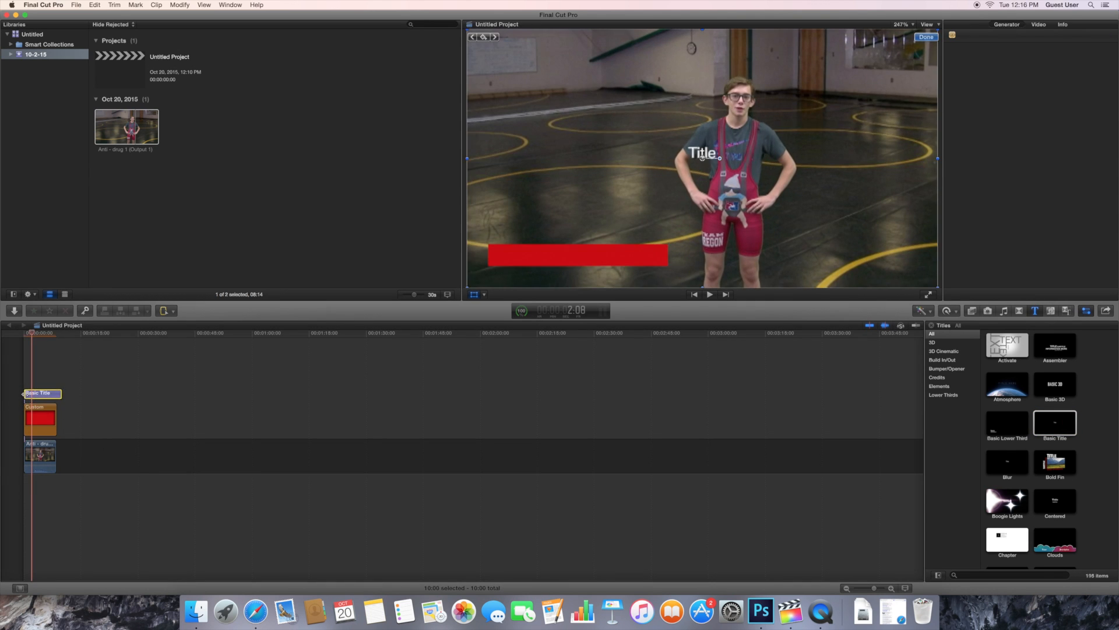
pyautogui.moveTo(713, 157); pyautogui.dragTo(522, 256)
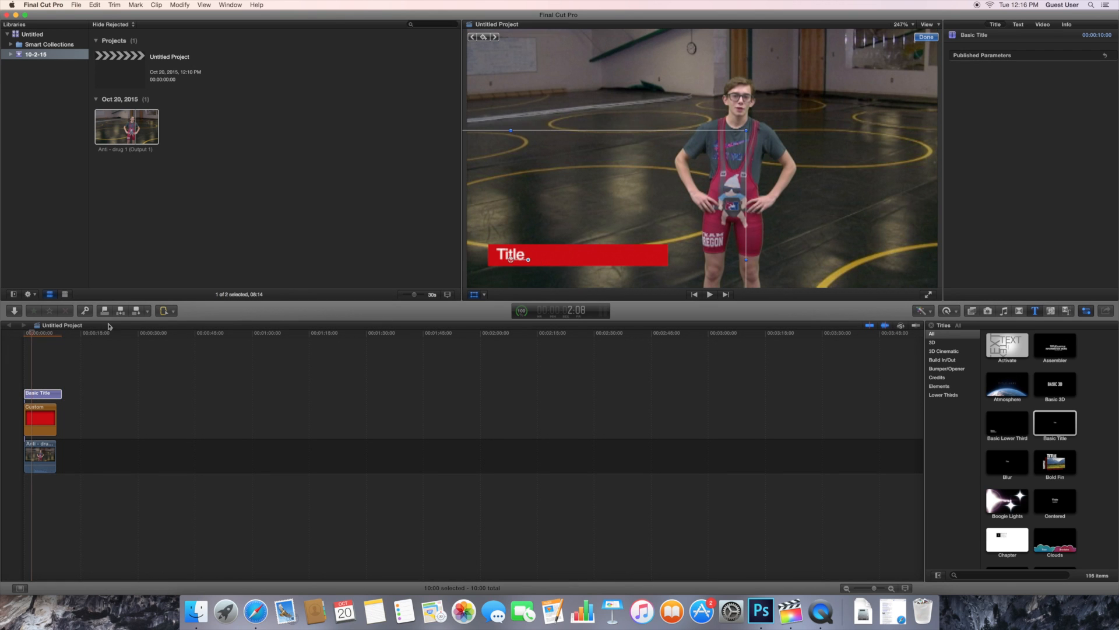
pyautogui.moveTo(60, 398); pyautogui.dragTo(56, 398)
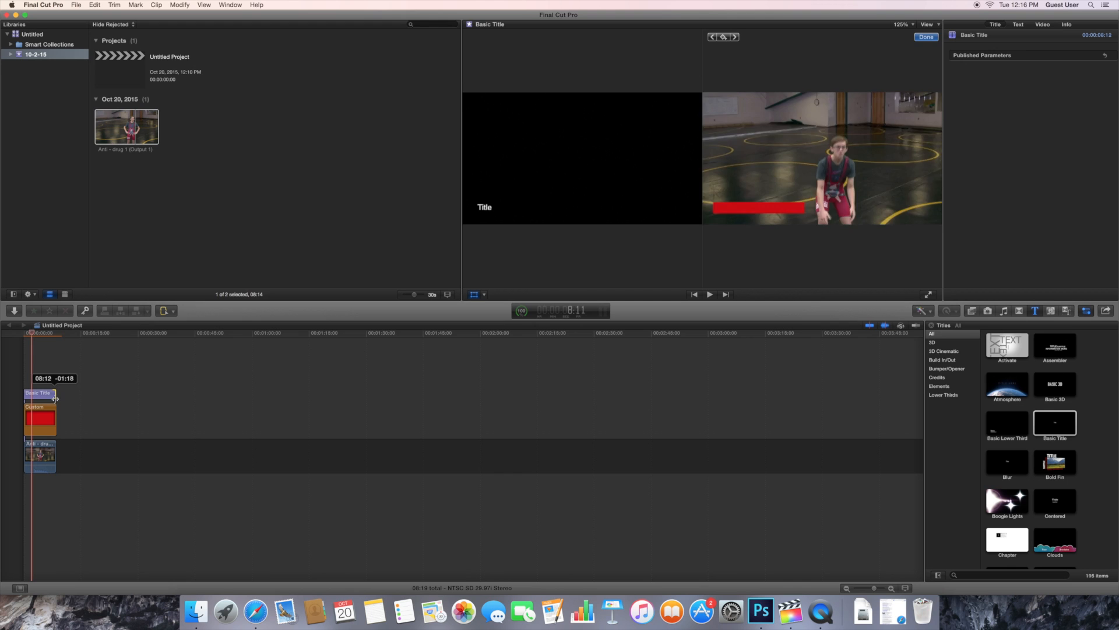
pyautogui.click(43, 399)
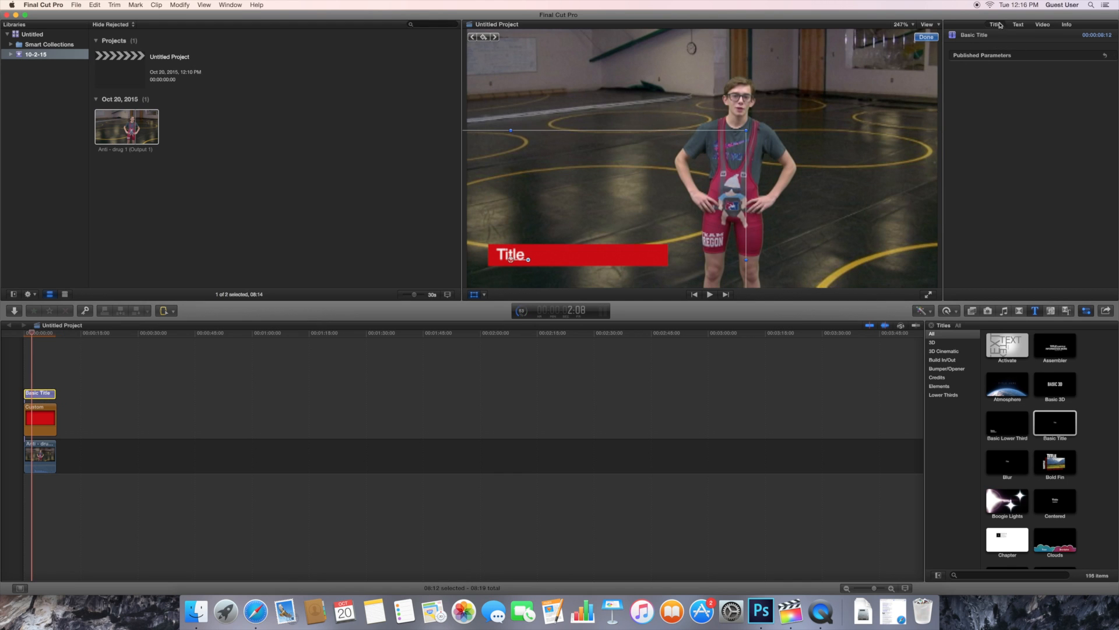
# Change the title text to the wrestler's name followed by '- Wrestling'
pyautogui.click(1018, 25)
pyautogui.click(971, 70)
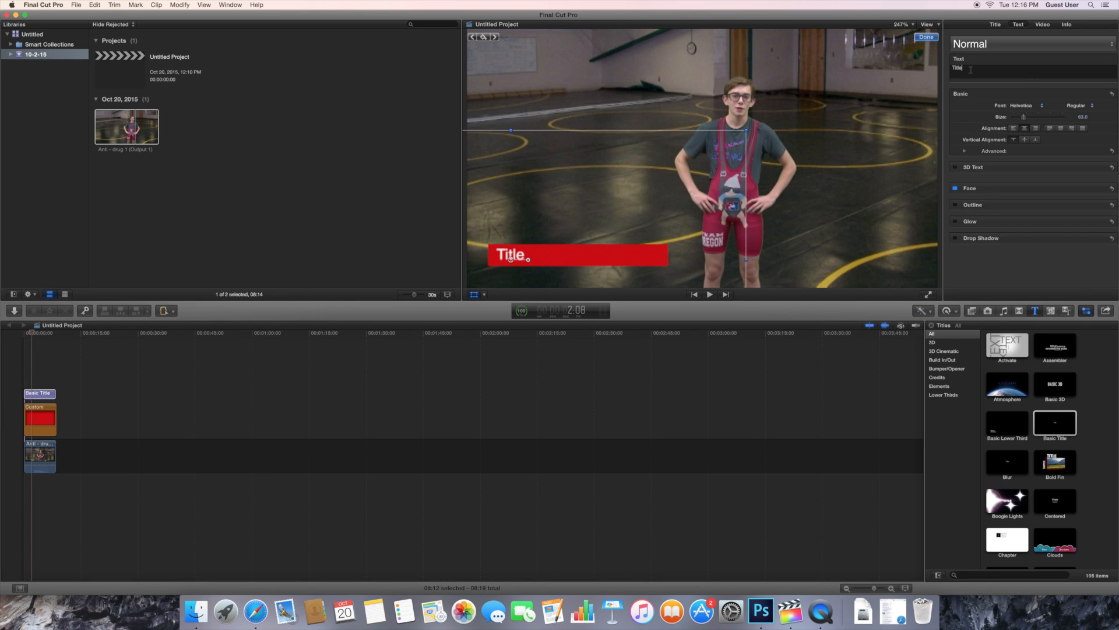
pyautogui.write('g')
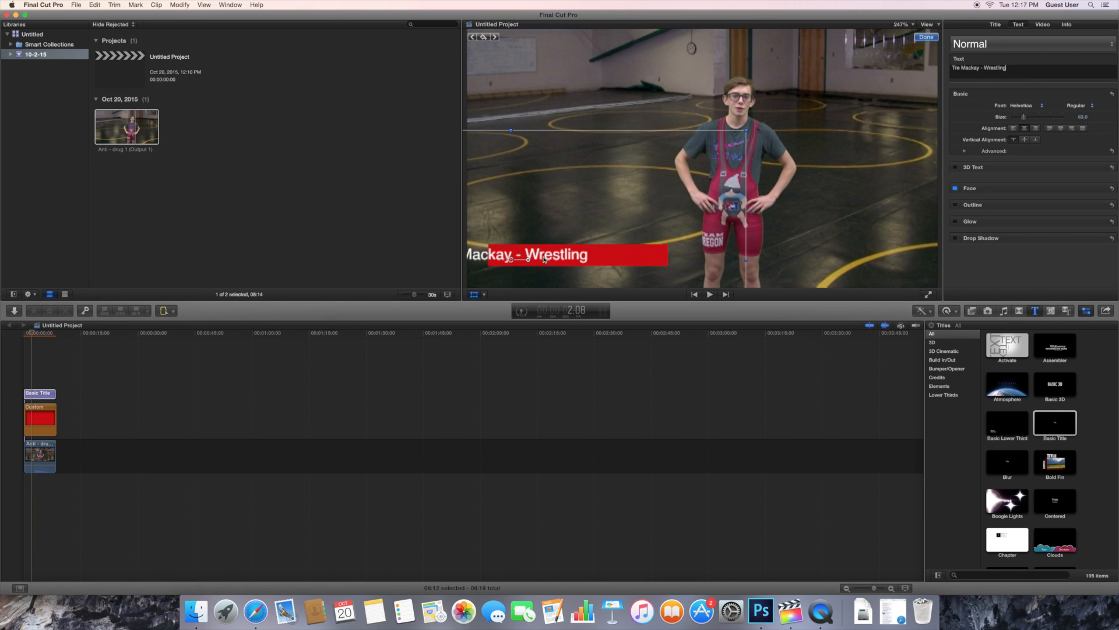
# Position the title text on the red bar and preview the project from the start
pyautogui.moveTo(543, 258); pyautogui.dragTo(611, 259)
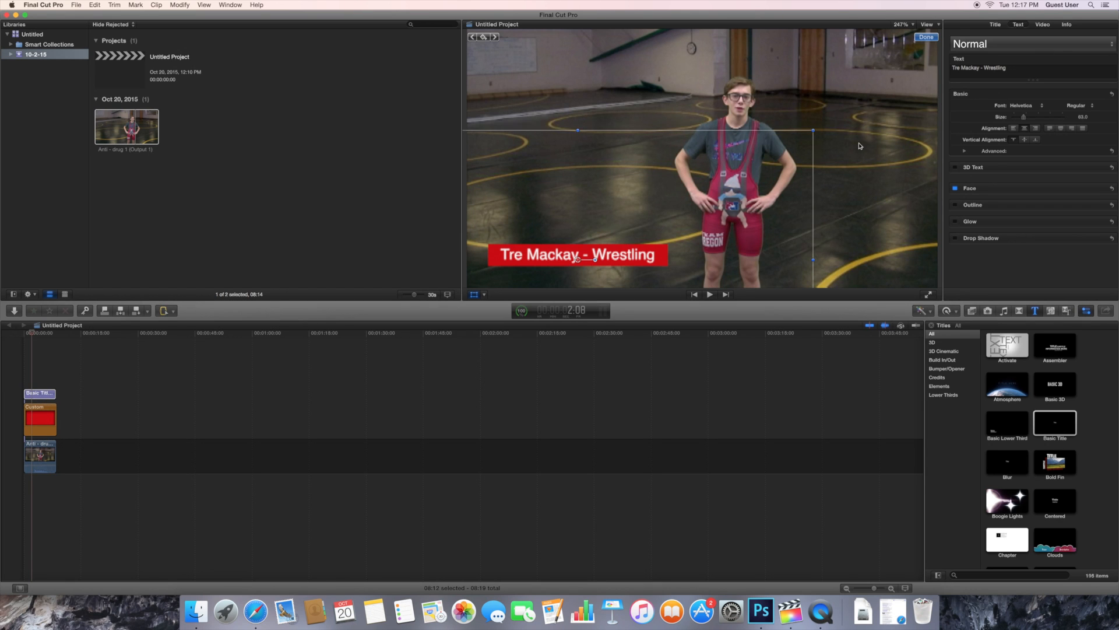
pyautogui.moveTo(31, 335); pyautogui.dragTo(24, 337)
pyautogui.press('space')
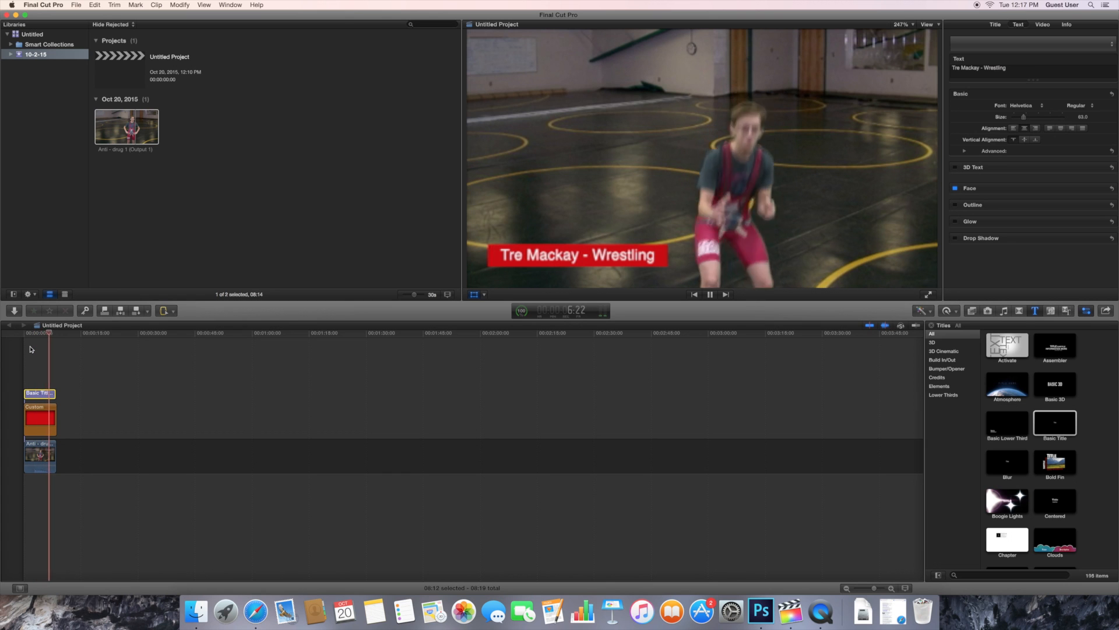
pyautogui.press('space')
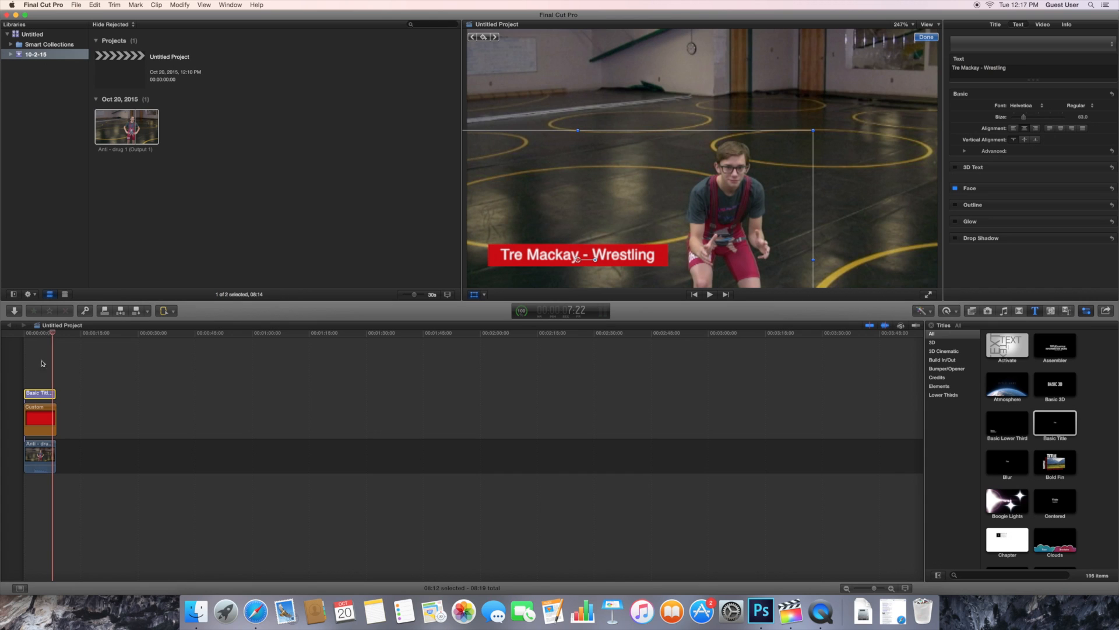
# Export the project as a Master File to the Desktop and close the QuickTime preview
pyautogui.click(76, 5)
pyautogui.moveTo(104, 95)
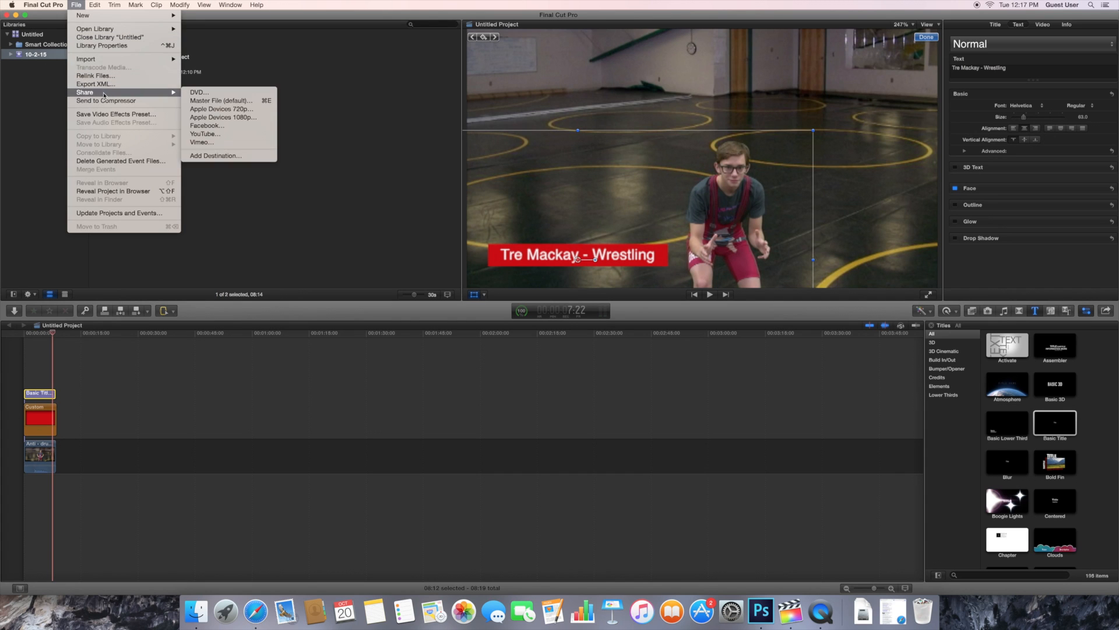
pyautogui.click(221, 100)
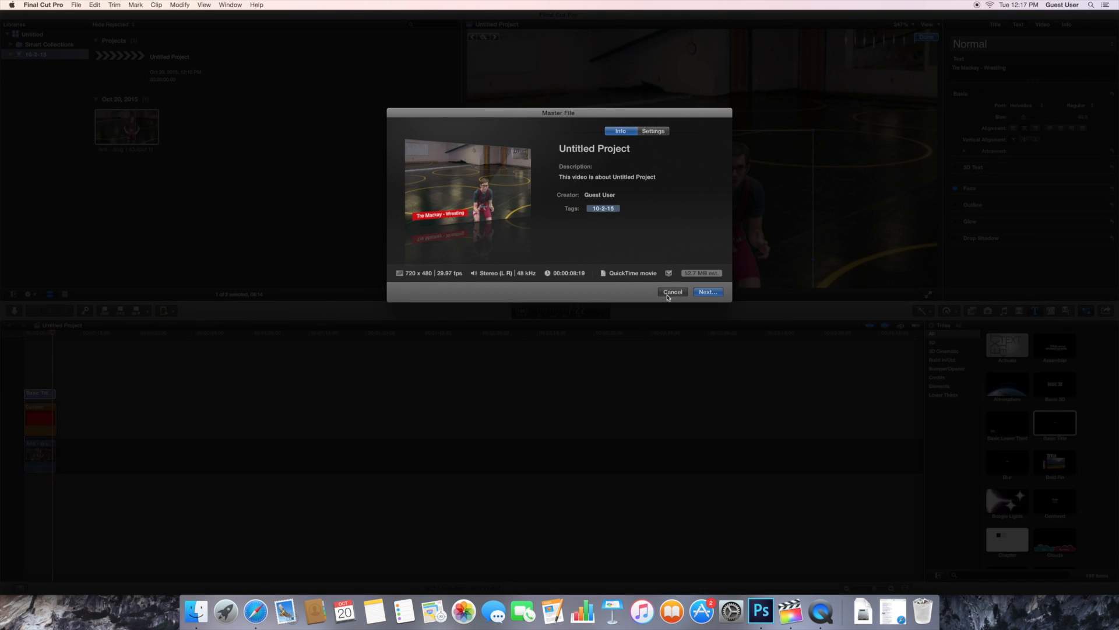
pyautogui.click(694, 294)
pyautogui.write('Tre - Wrestling')
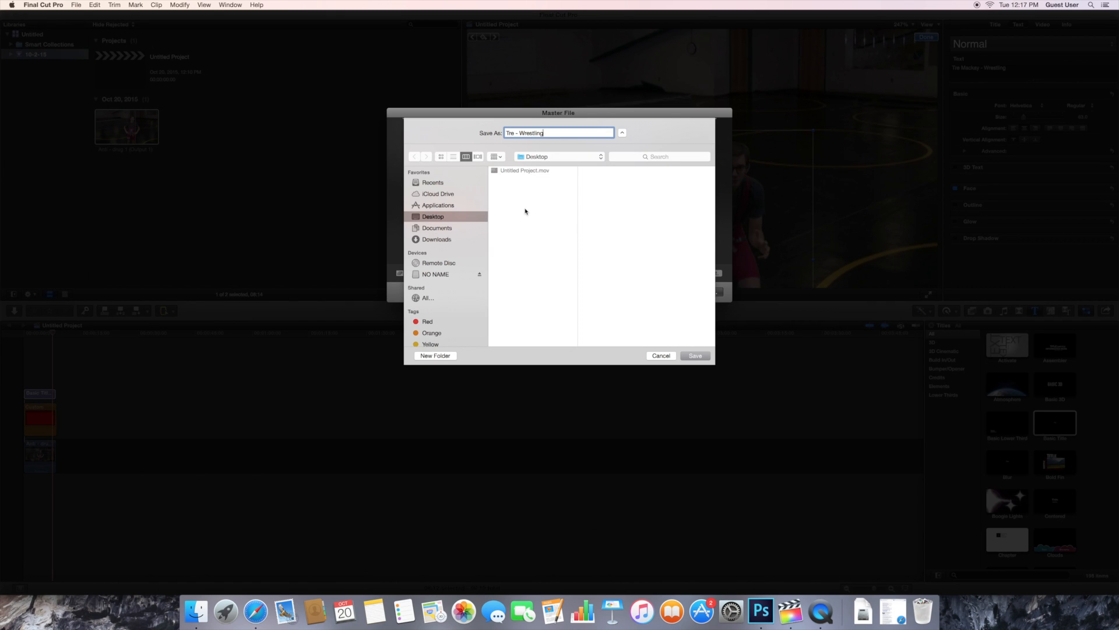
pyautogui.click(667, 357)
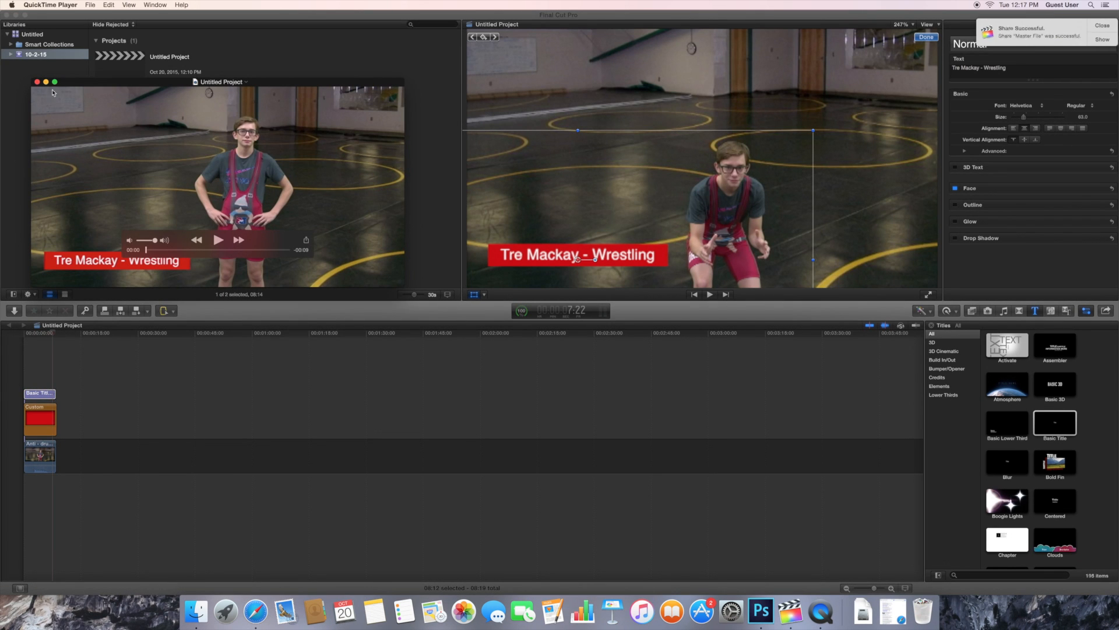
pyautogui.click(36, 81)
pyautogui.click(55, 333)
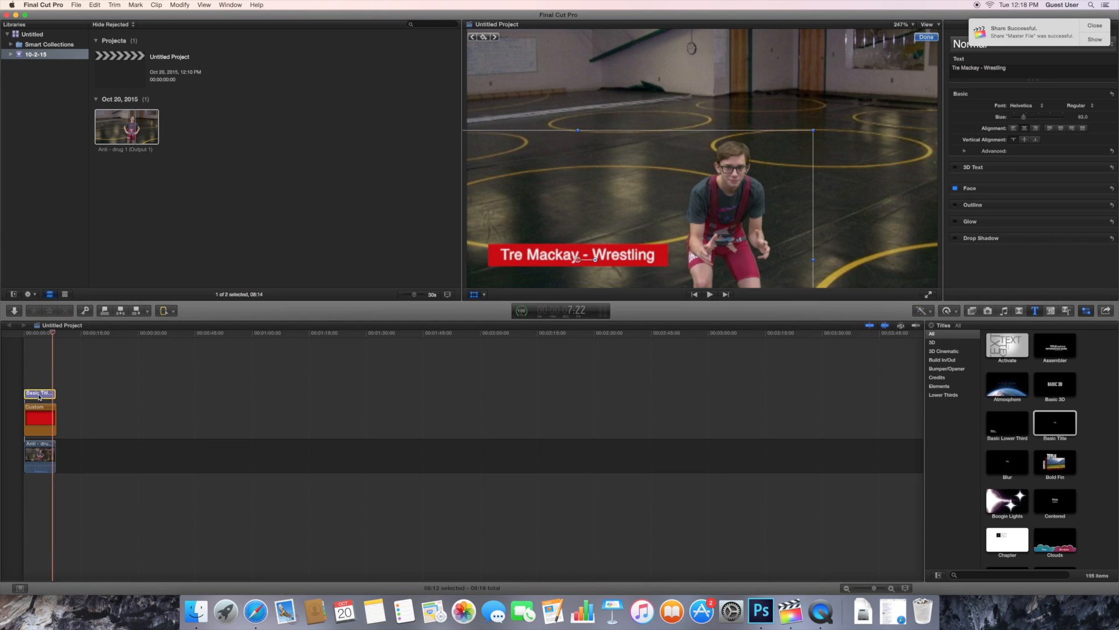
# Check the title's face colour, still white at 100% opacity, without changing it
pyautogui.click(1096, 25)
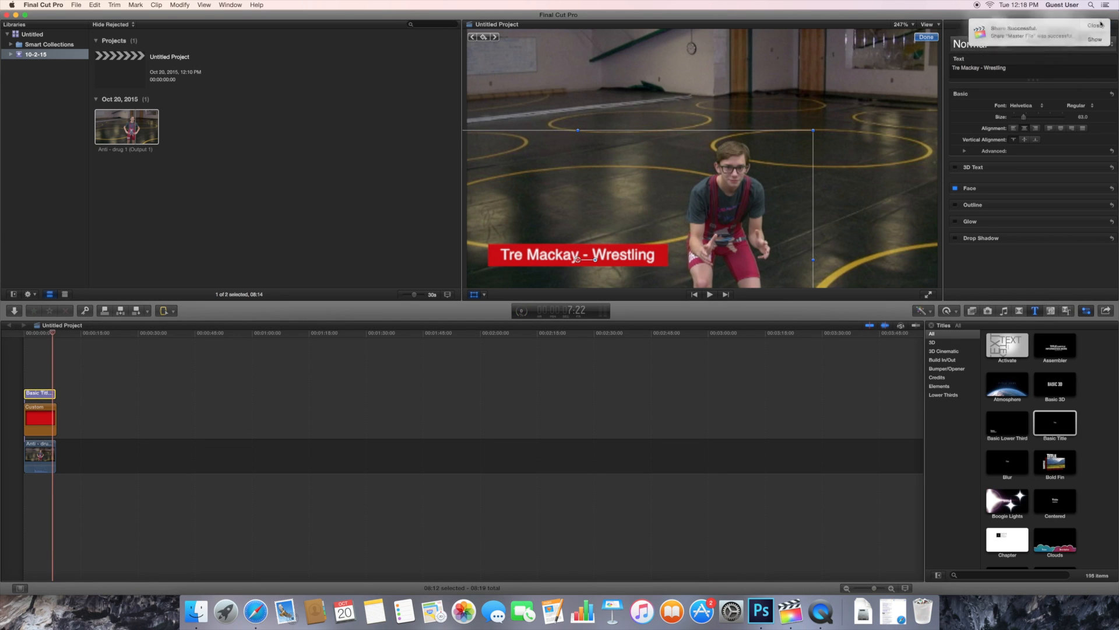
pyautogui.click(1020, 25)
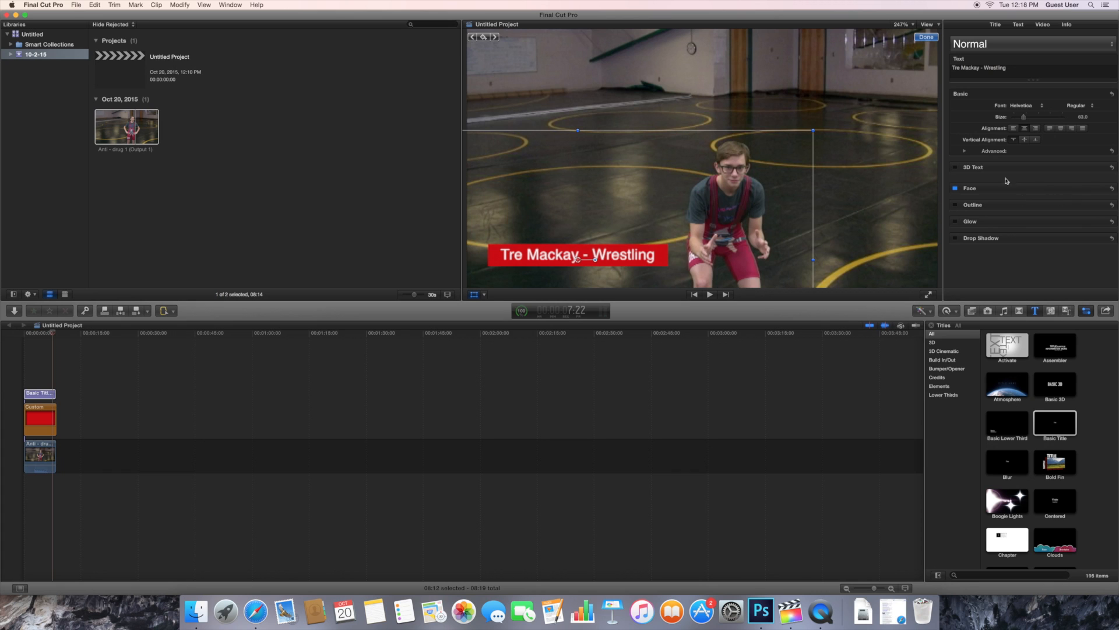
pyautogui.click(1099, 189)
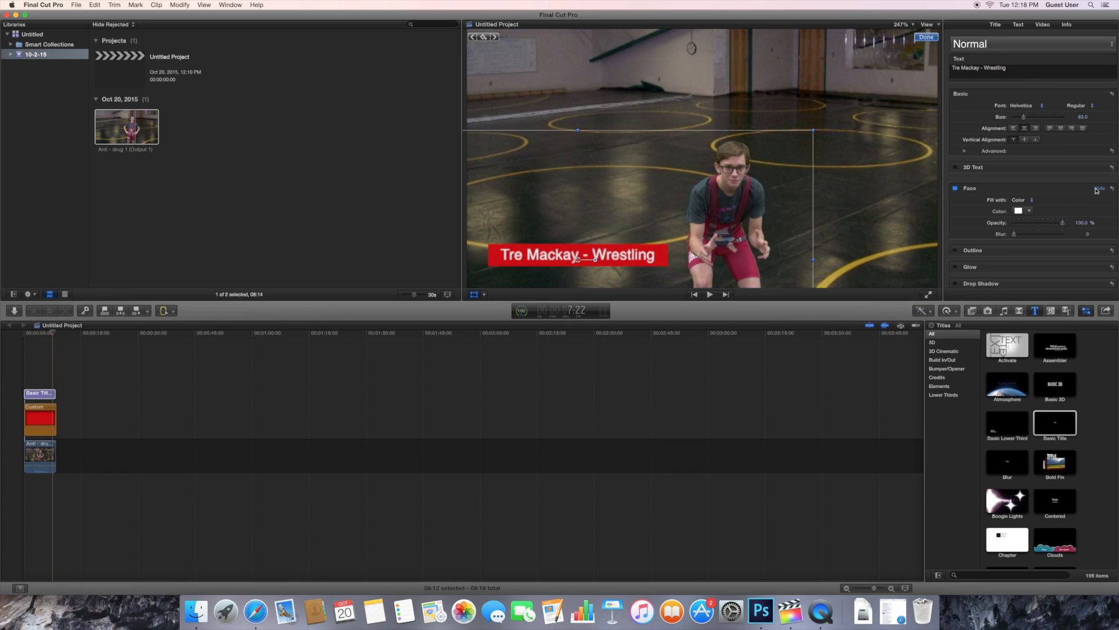
pyautogui.click(1030, 212)
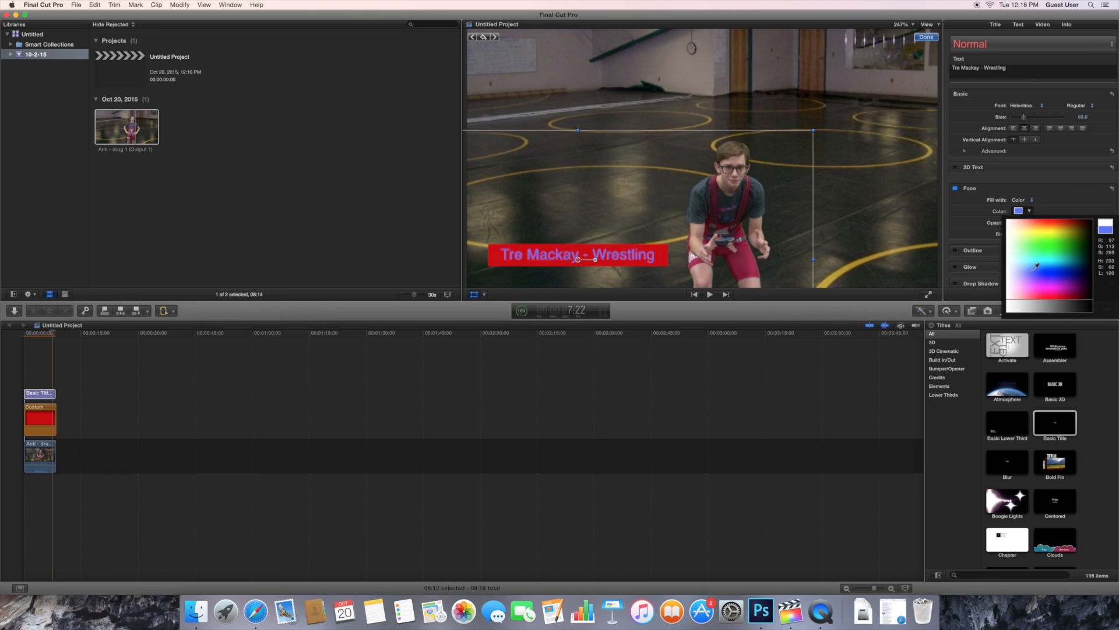
pyautogui.click(1076, 216)
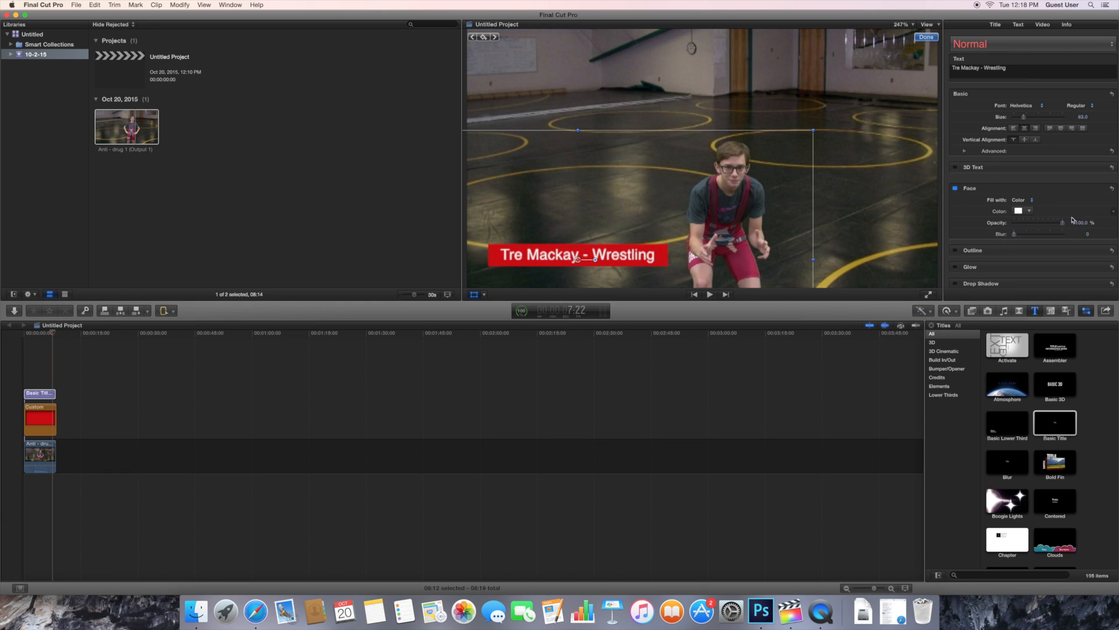